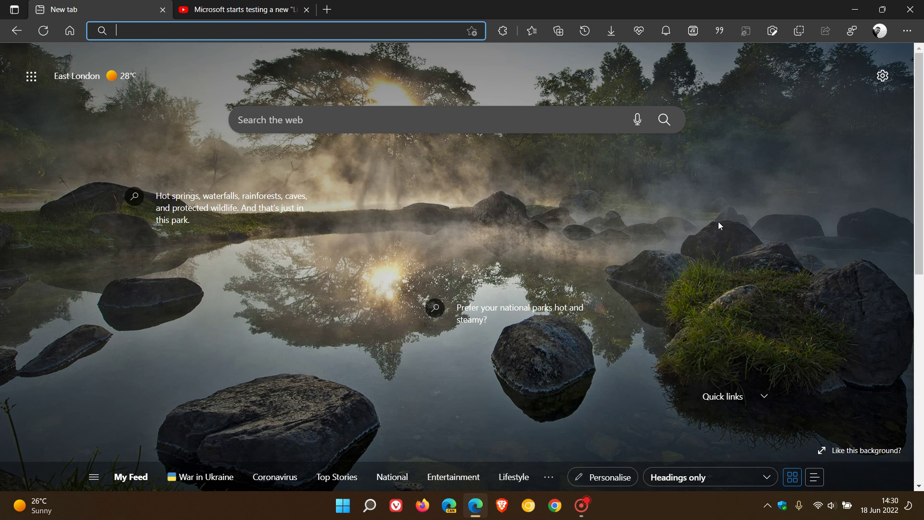
- Go to Edge's Accessibility settings page from the main menu's Settings
click(907, 34)
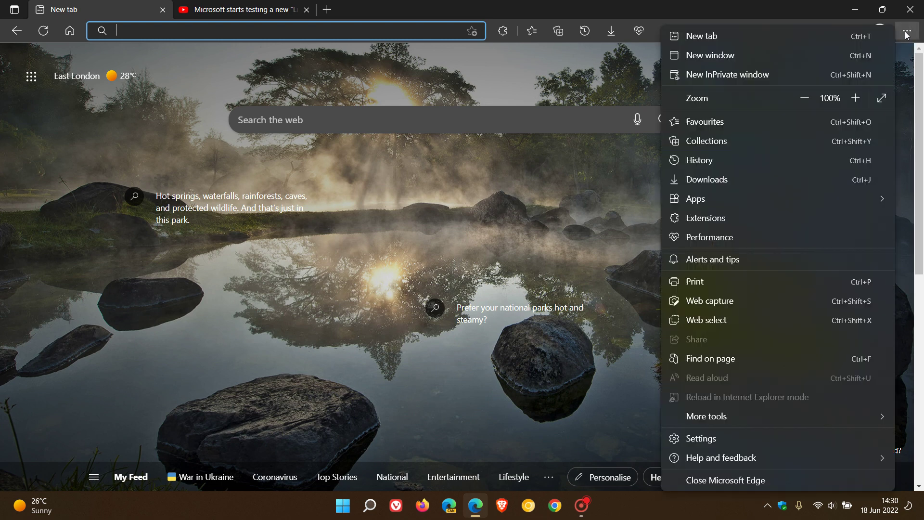
click(723, 439)
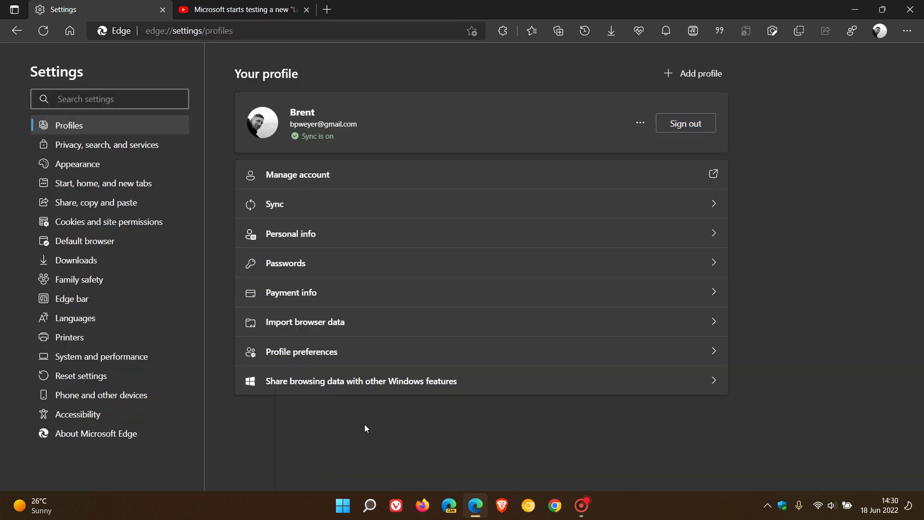
click(109, 416)
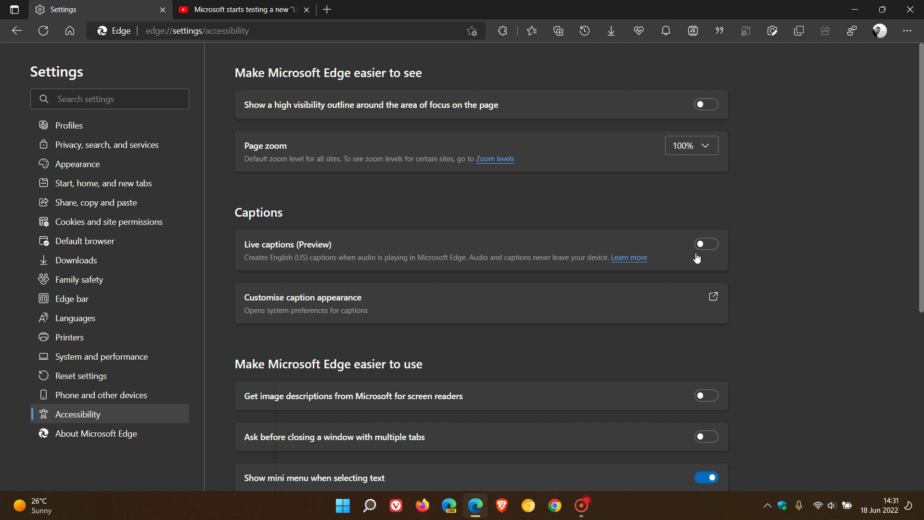
- Turn on Live captions (Preview) and start the video in the YouTube tab
click(706, 244)
click(260, 17)
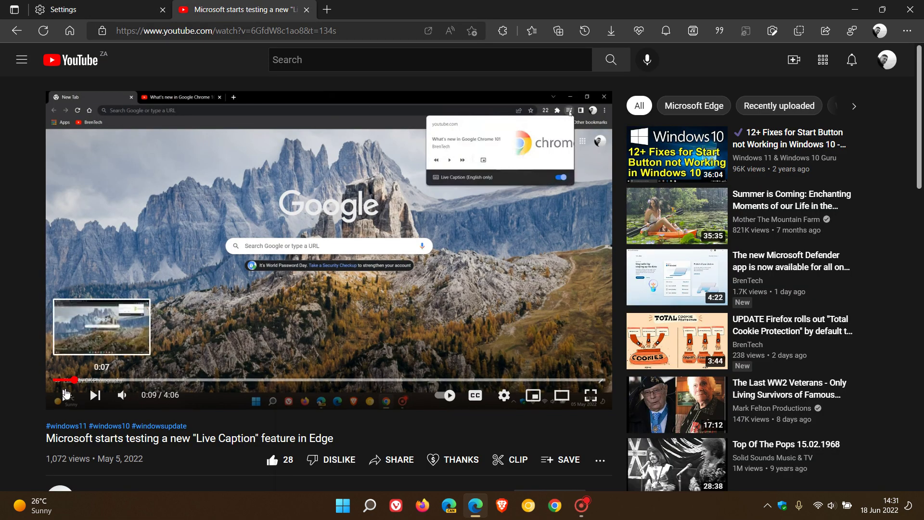
click(66, 395)
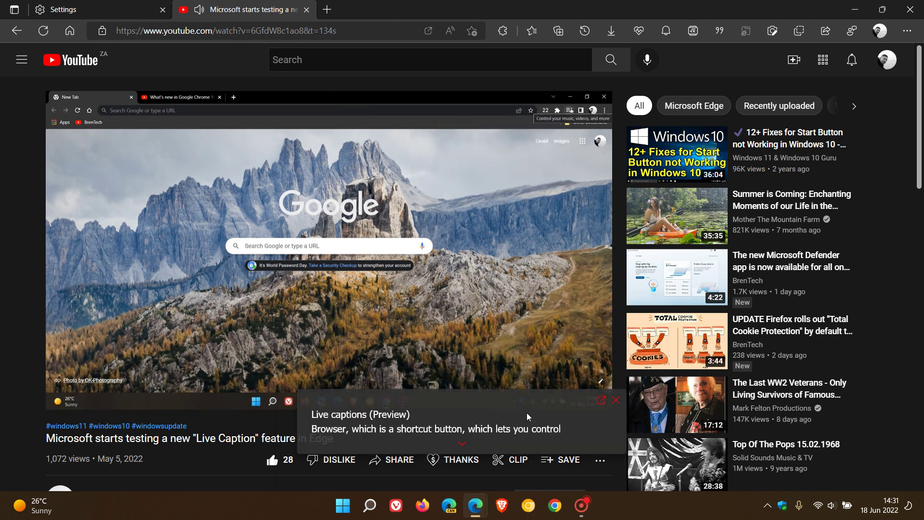
- Back on Settings, move the caption box up, toggle Live captions off and on, then minimize Edge
click(115, 7)
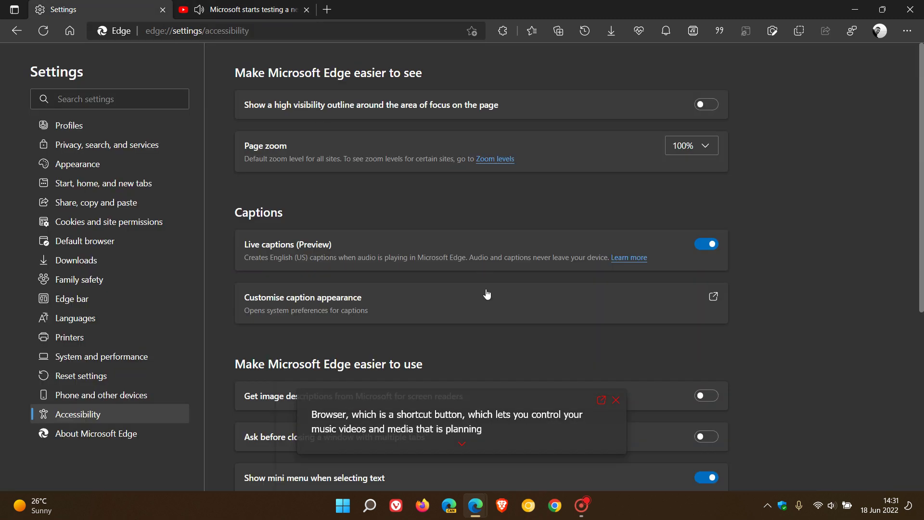
drag(517, 399, 547, 155)
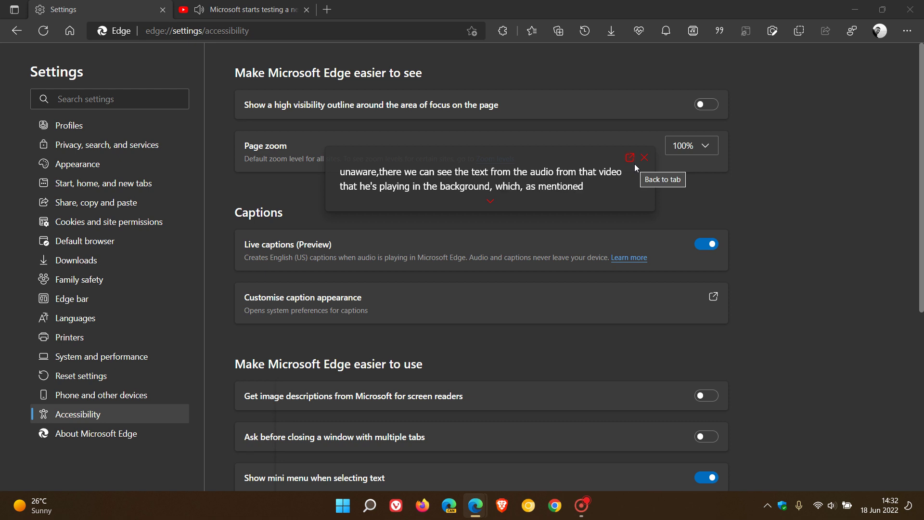
click(699, 249)
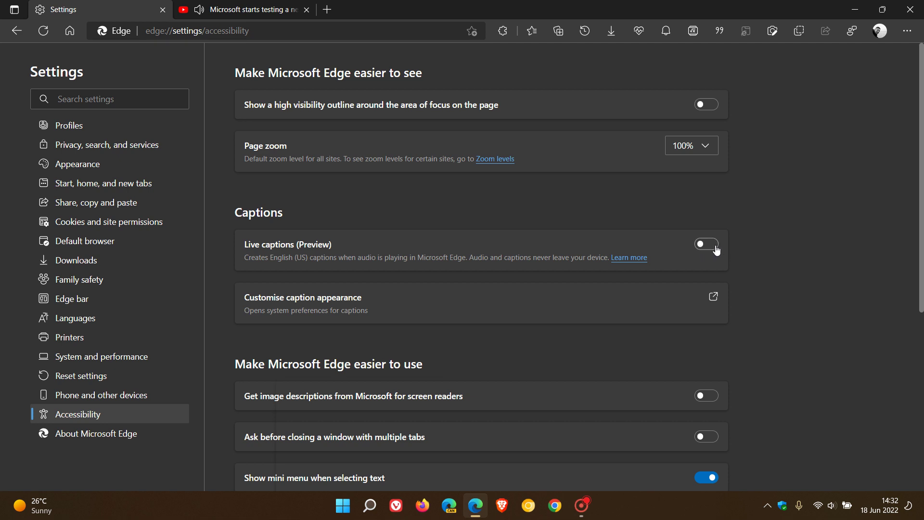
click(717, 249)
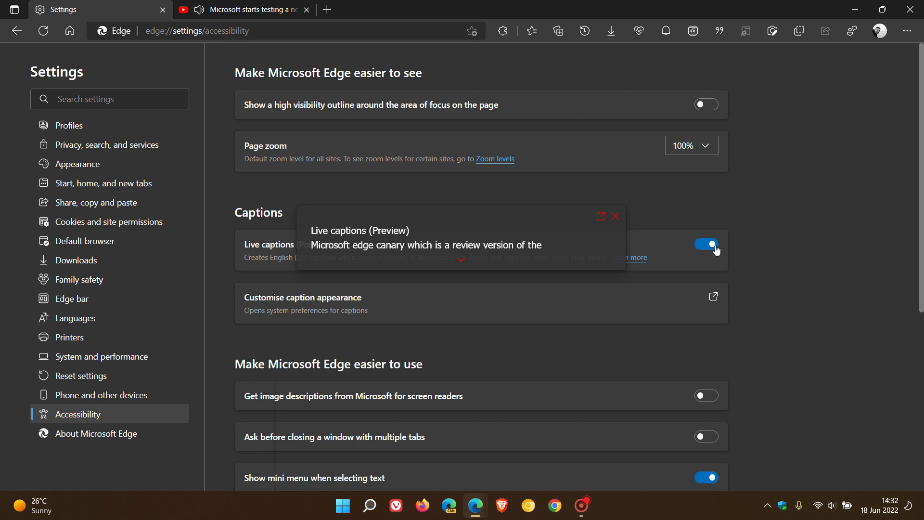
click(856, 11)
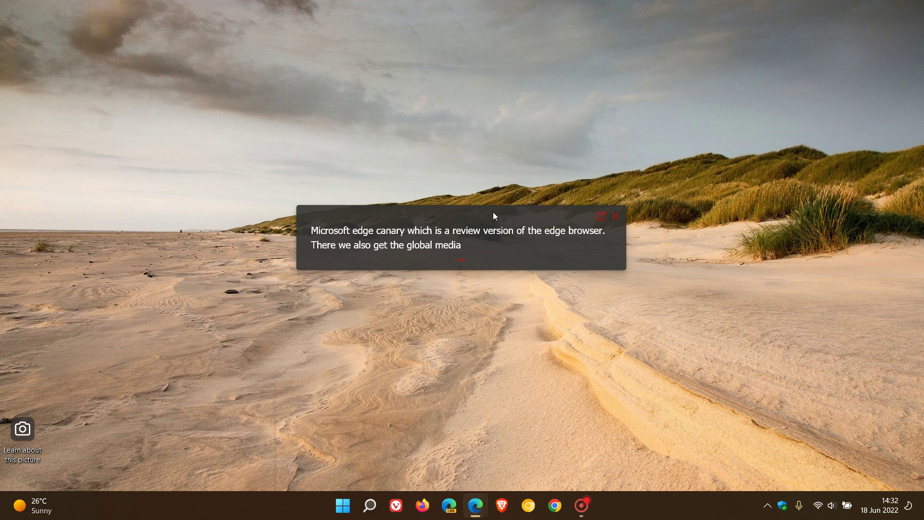
- Drag the caption box higher, then expand it to more lines and shrink it back
mouse_move(493, 212)
mouse_down()
mouse_move(225, 49)
mouse_move(701, 55)
mouse_move(516, 122)
mouse_up()
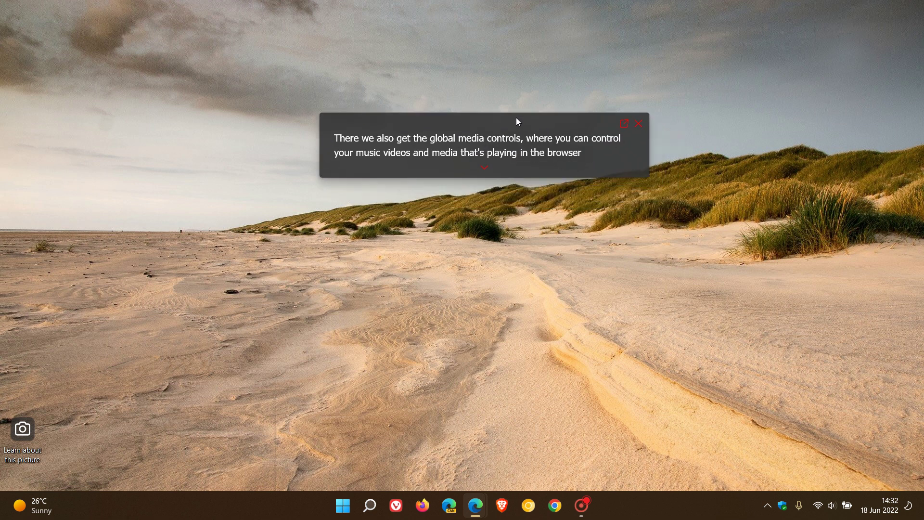
click(484, 168)
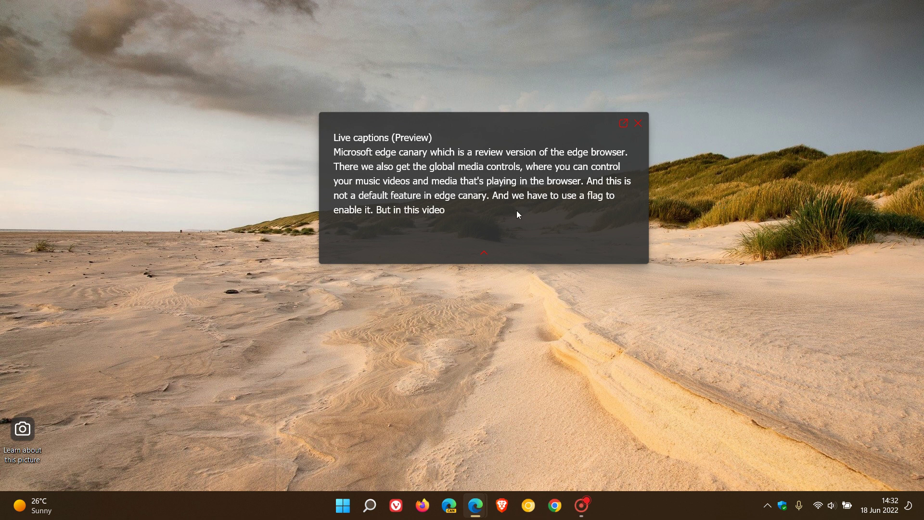
click(485, 255)
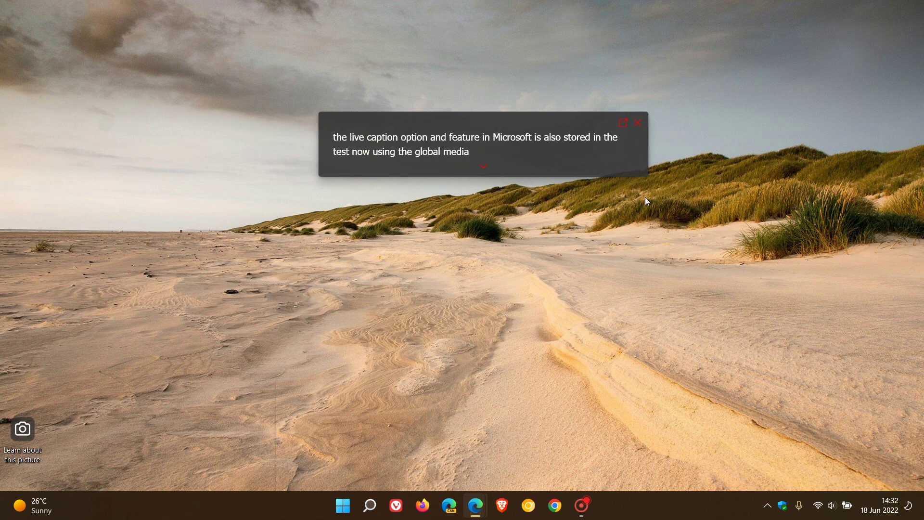
- Close the caption box, restore Edge from the taskbar, and replace Settings with a new tab
click(639, 122)
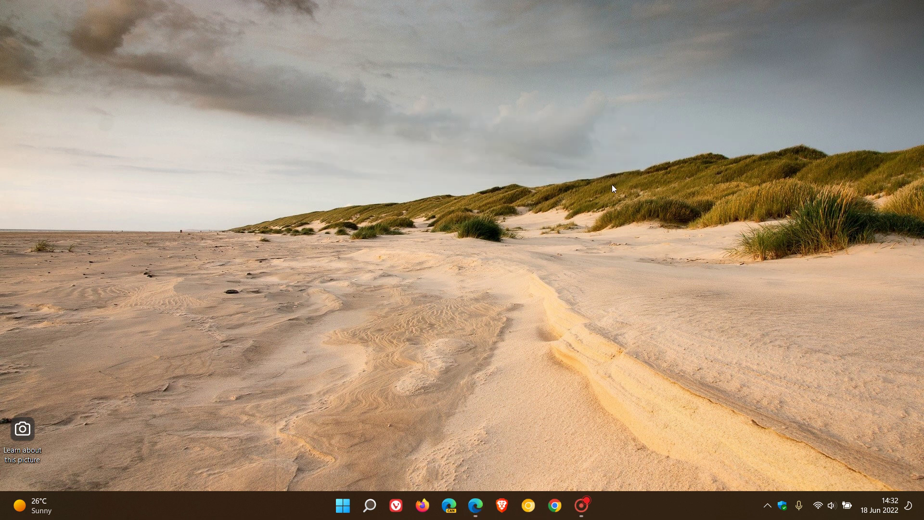
click(475, 505)
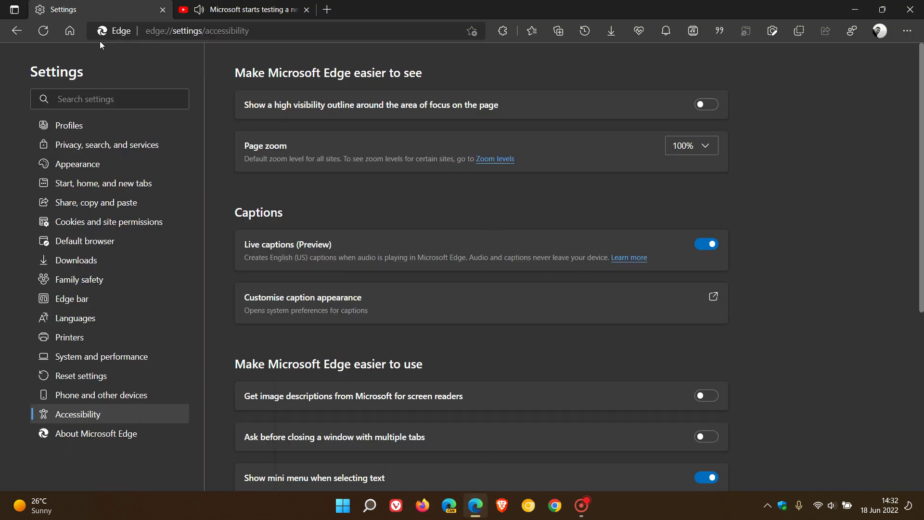
click(70, 37)
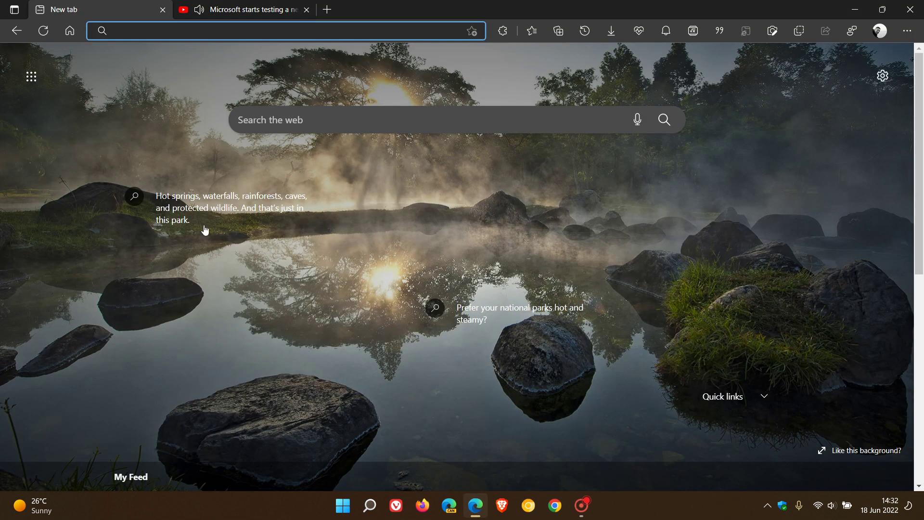